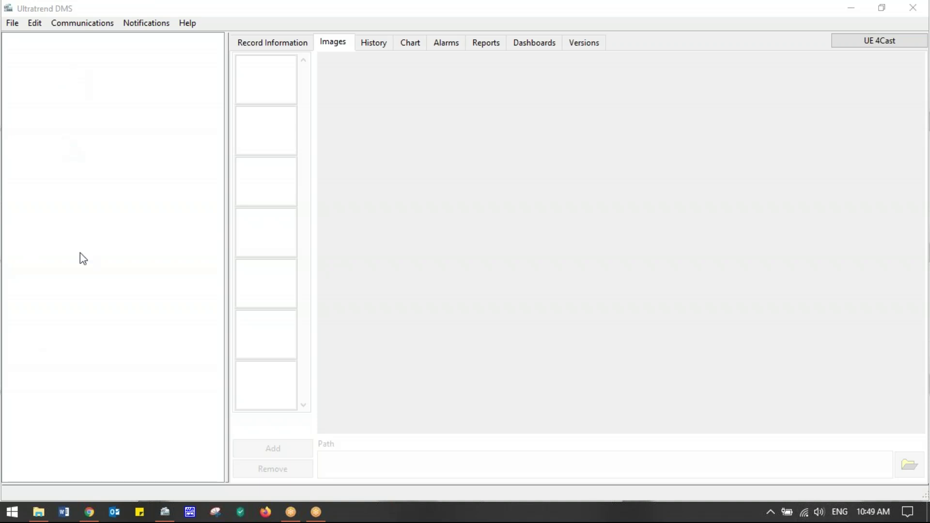
# Open the New Plant dialog from the File menu in Ultratrend DMS.
pyautogui.click(14, 27)
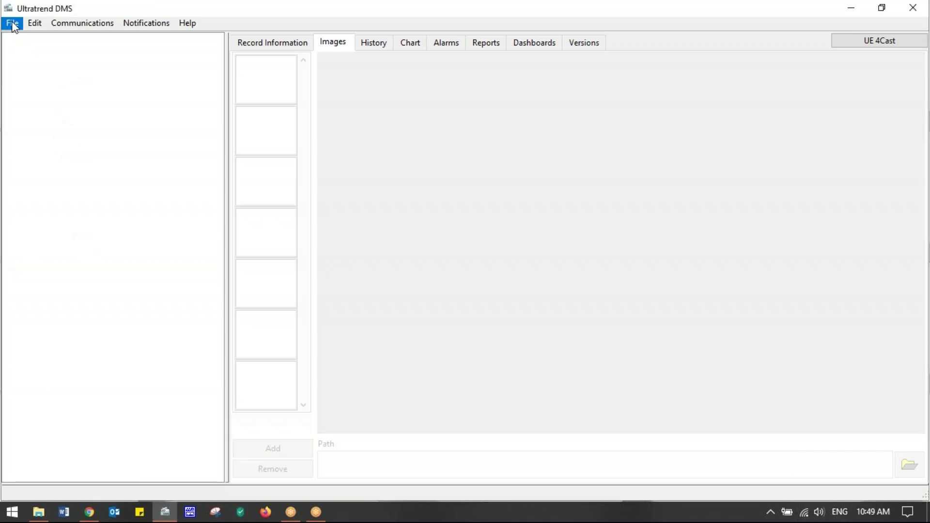
pyautogui.click(14, 25)
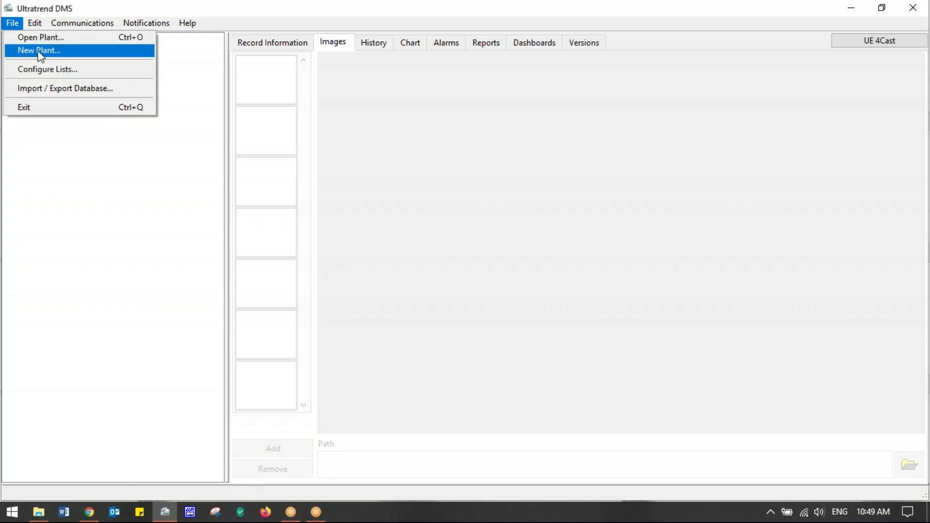
pyautogui.click(38, 51)
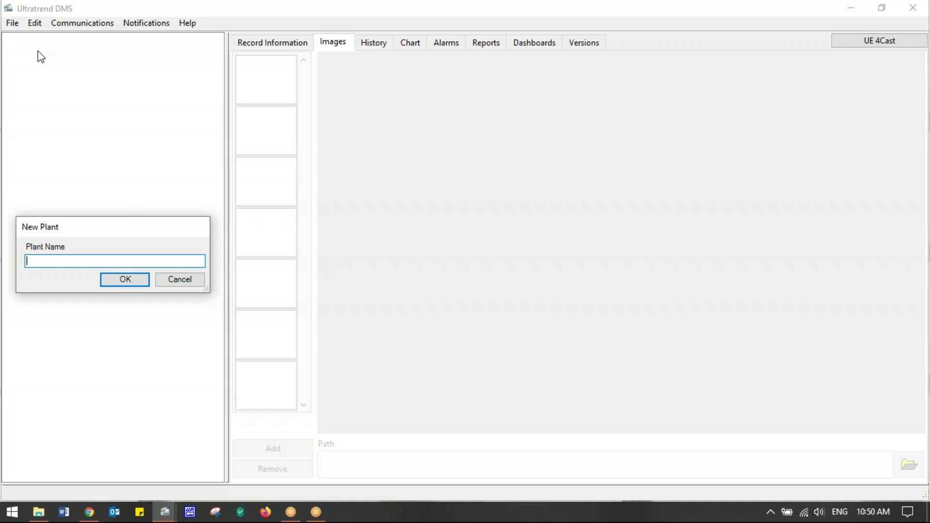
# Enter 'UE Systems Production Line' as the new plant's name, fixing the typo.
pyautogui.write('UE Systems Production Line')
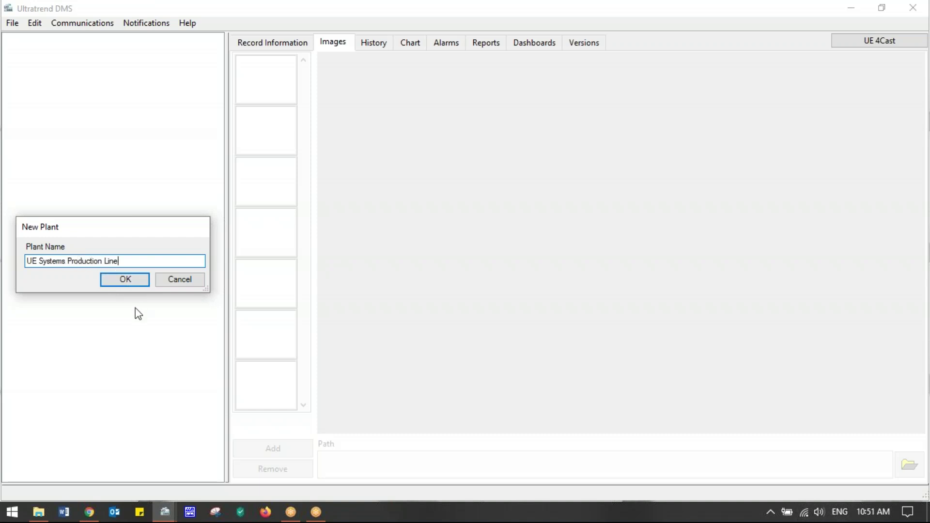
# Create the plant, expand it to show its categories and select Bearing.
pyautogui.click(125, 279)
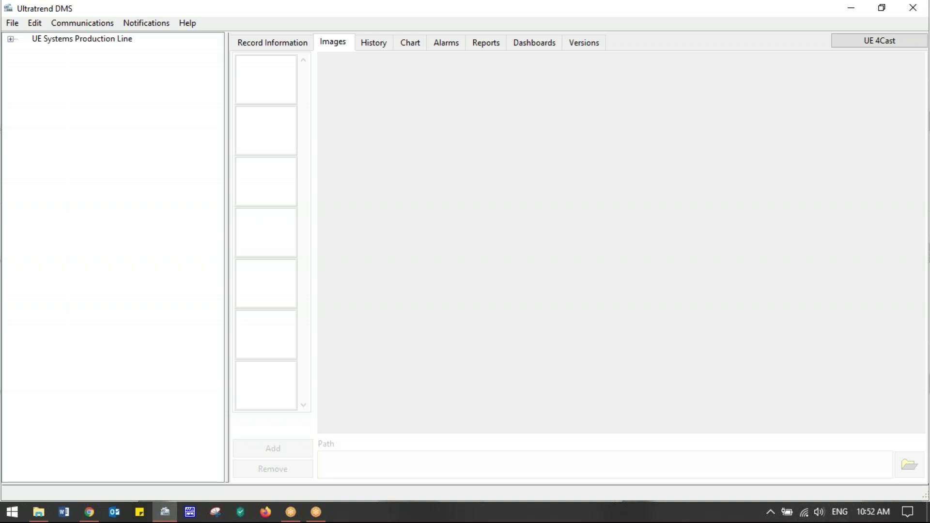
pyautogui.click(11, 40)
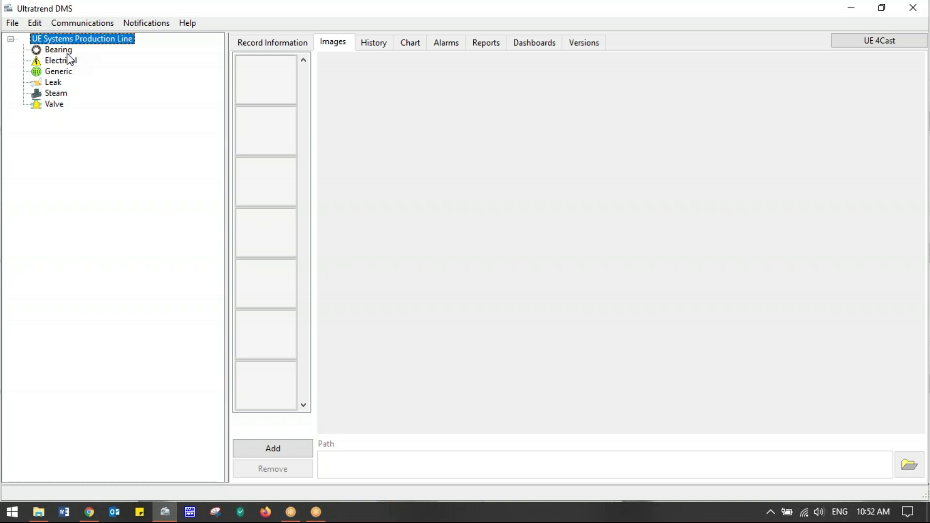
pyautogui.click(63, 55)
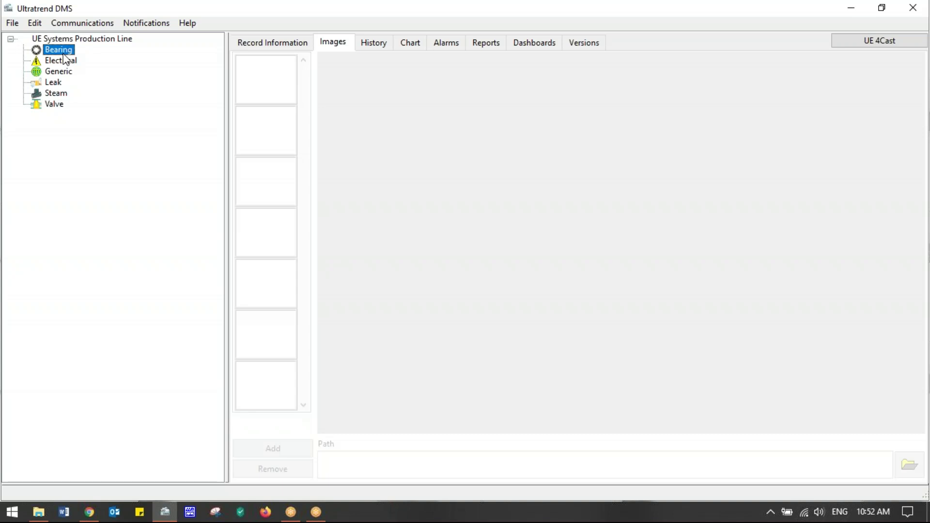
# Start a new group under Bearing with New Group By Wizard.
pyautogui.rightClick(66, 58)
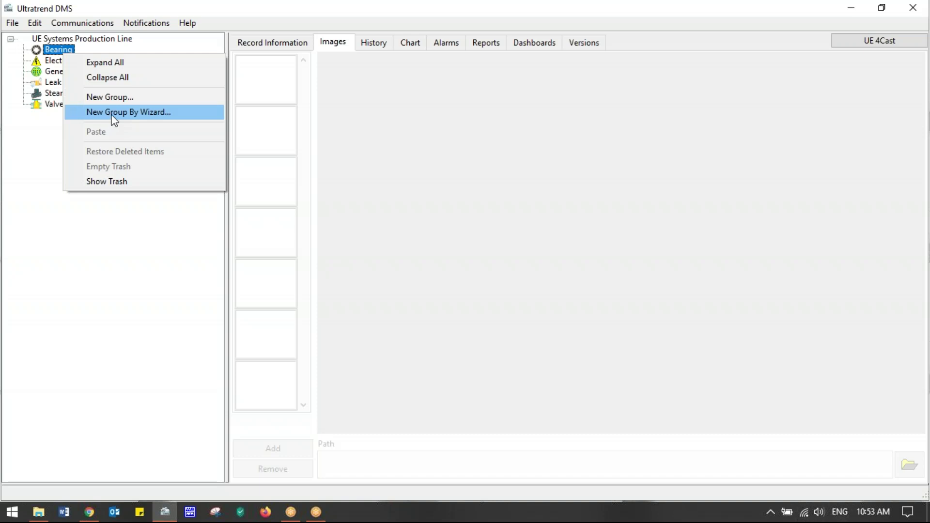
pyautogui.click(111, 116)
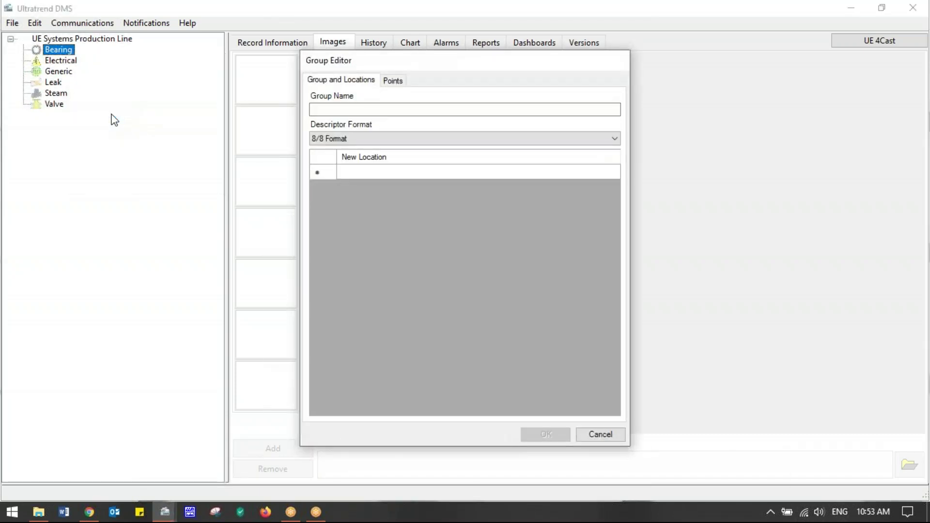
# Name the new Bearing group 'Ultraprobe 15000' and review the descriptor format options.
pyautogui.click(332, 110)
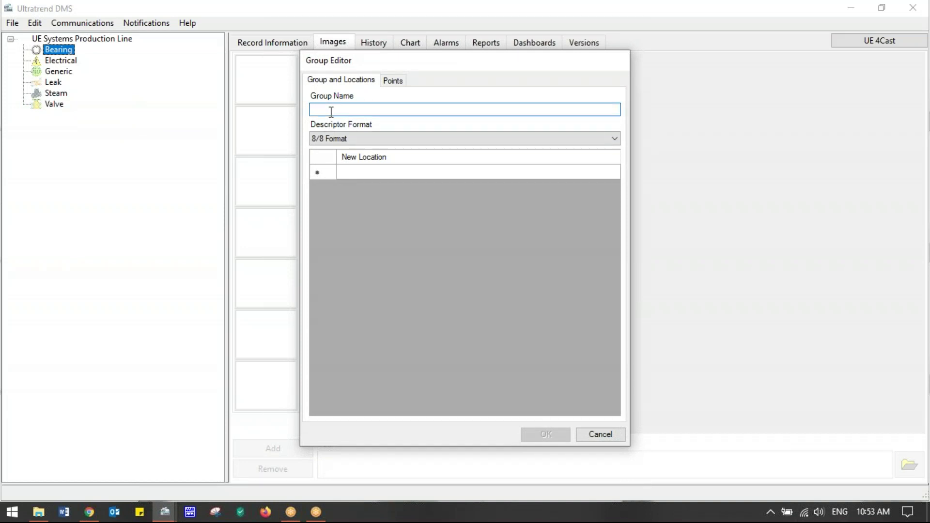
pyautogui.write('Ul')
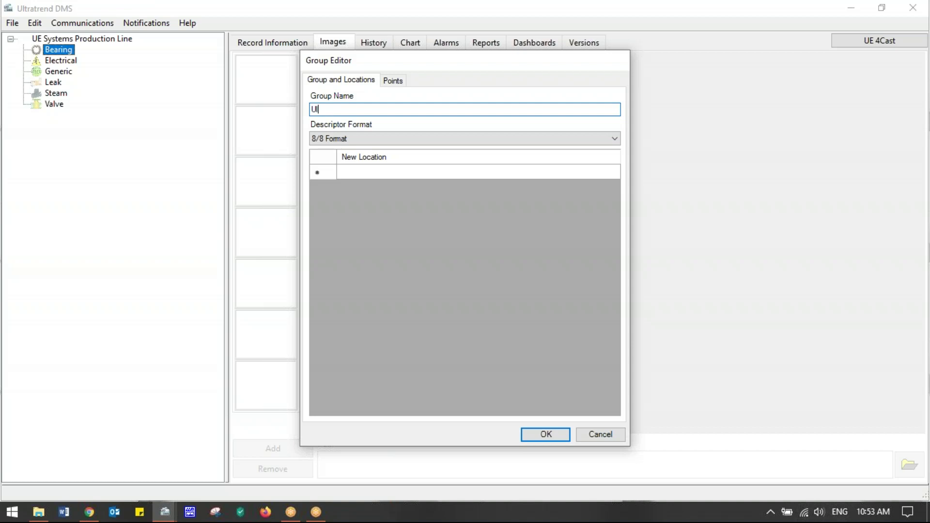
pyautogui.write('traprobe 15000')
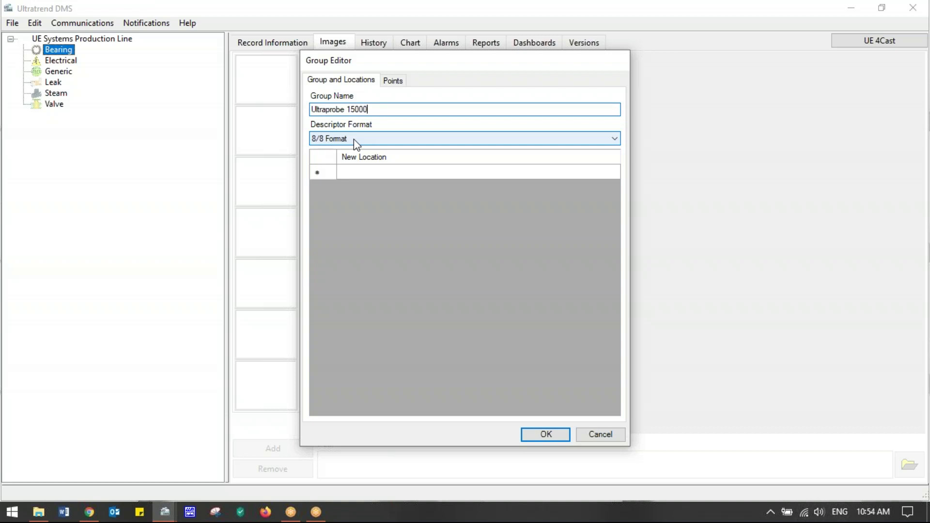
pyautogui.click(613, 139)
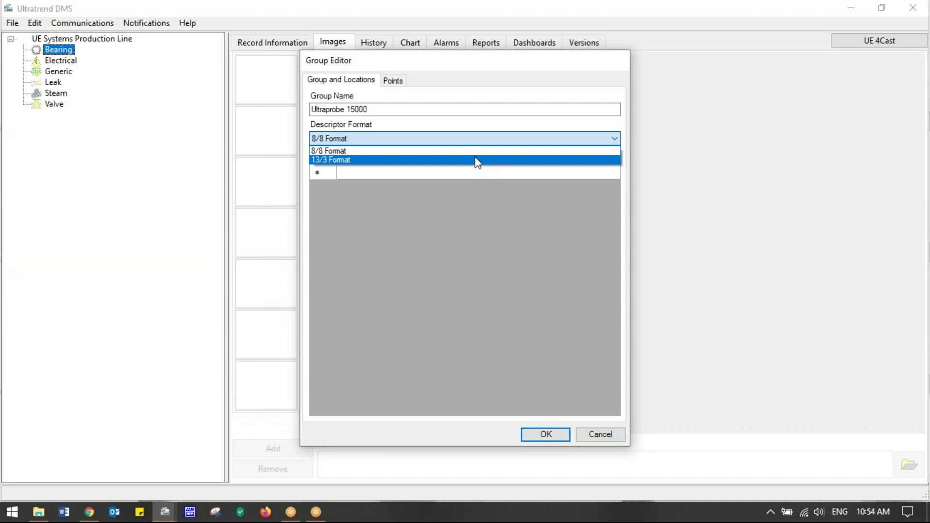
pyautogui.click(467, 138)
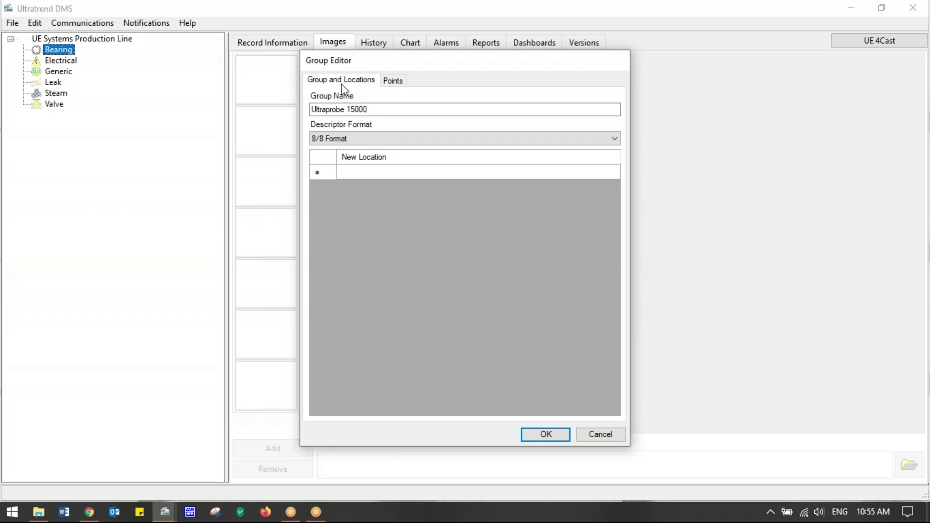
# Add locations Motor 1, Motor 2 and Motor 3 to the Ultraprobe 15000 group.
pyautogui.click(374, 171)
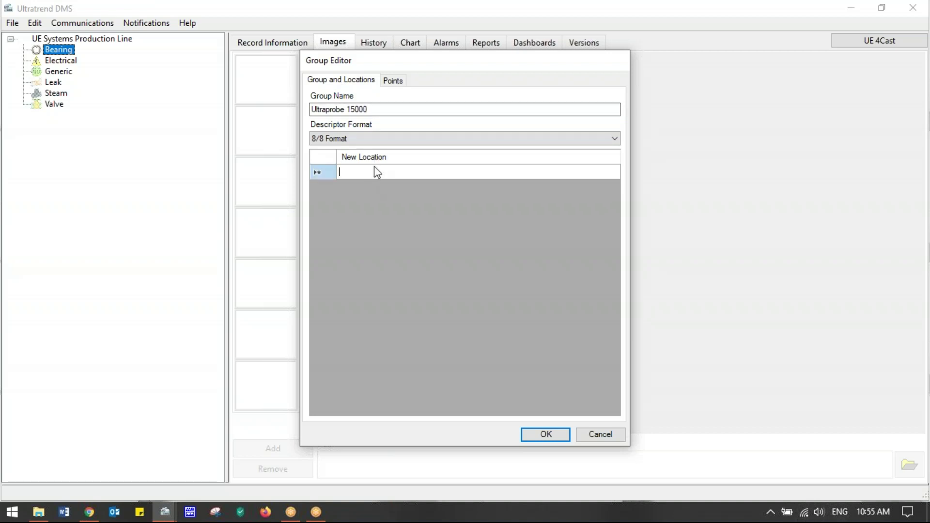
pyautogui.write('Moto')
pyautogui.press('BackSpace')
pyautogui.press('BackSpace')
pyautogui.press('BackSpace')
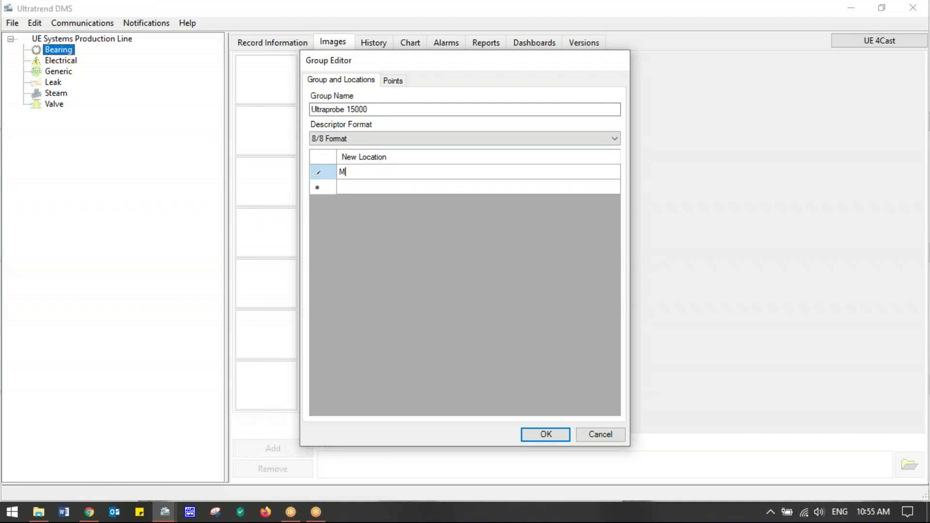
pyautogui.write('otor 1')
pyautogui.click(359, 187)
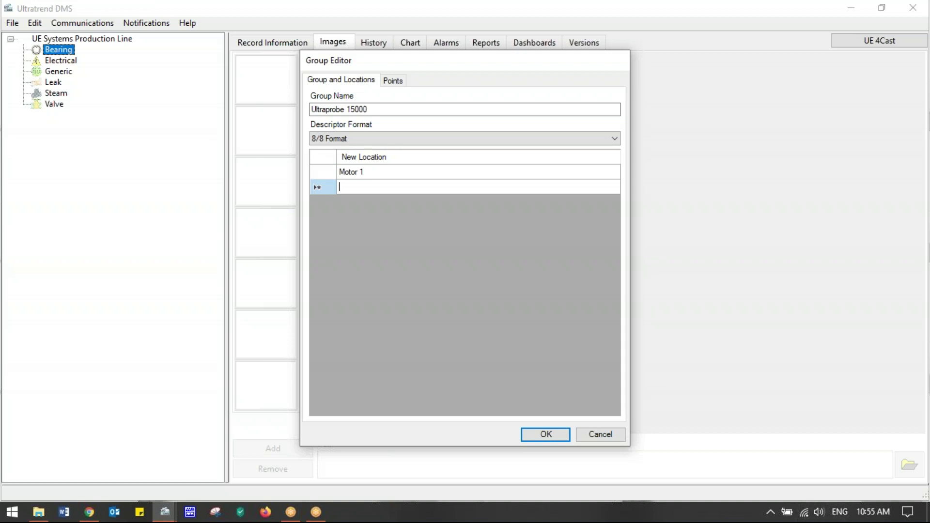
pyautogui.write('Motor')
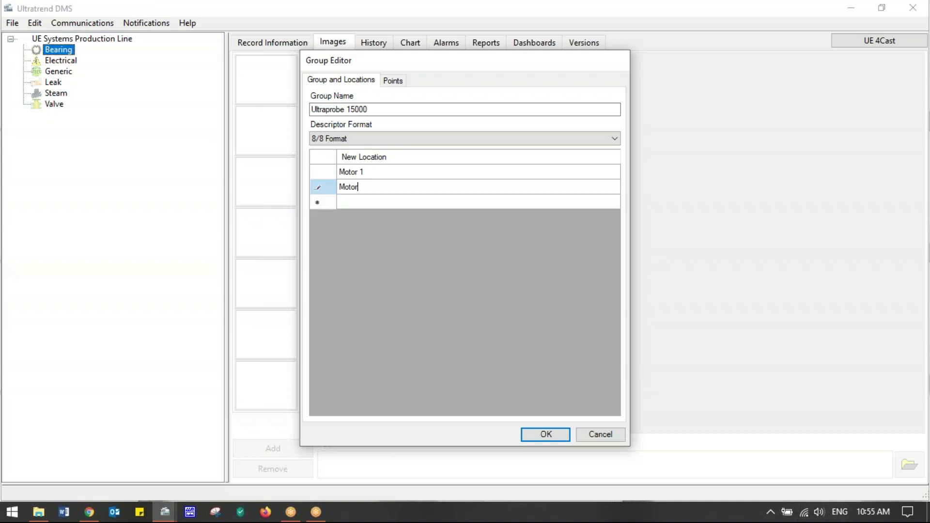
pyautogui.write('2')
pyautogui.press('Return')
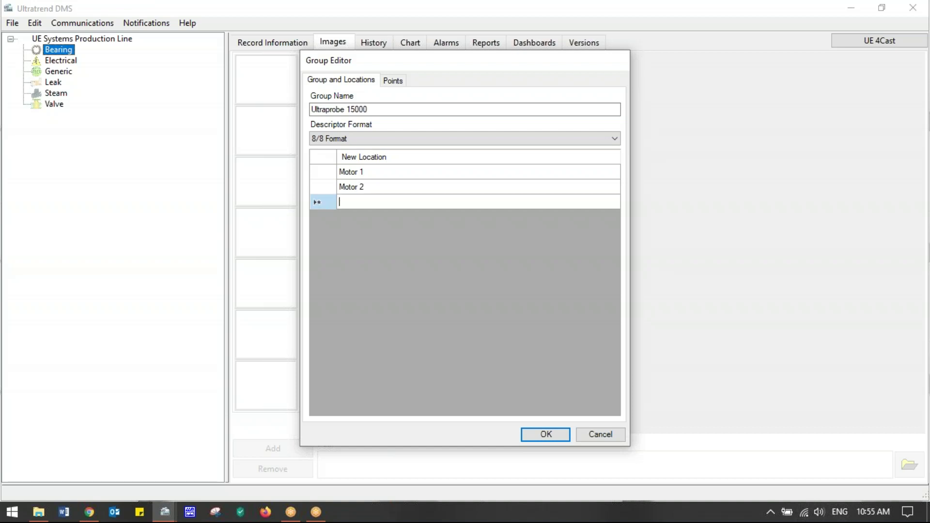
pyautogui.write('MOT')
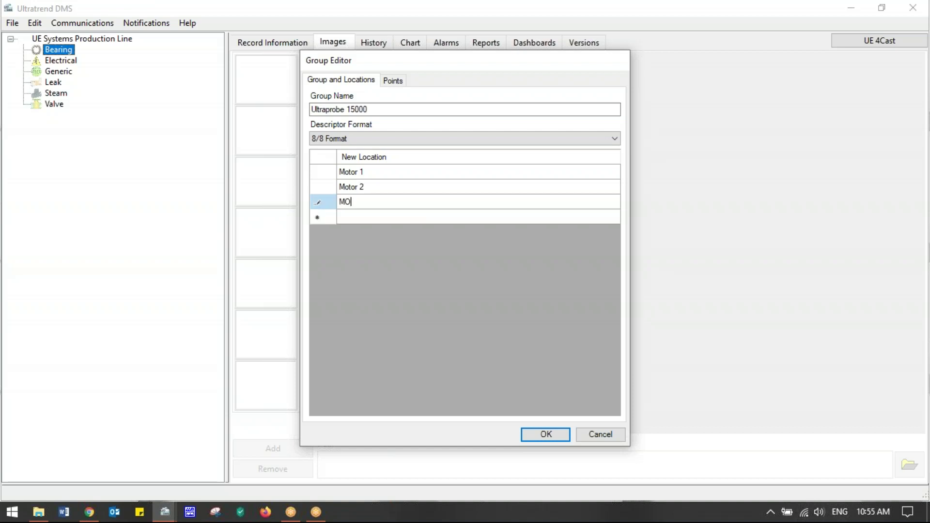
pyautogui.press('BackSpace')
pyautogui.press('BackSpace')
pyautogui.write('otor 3')
pyautogui.click(393, 81)
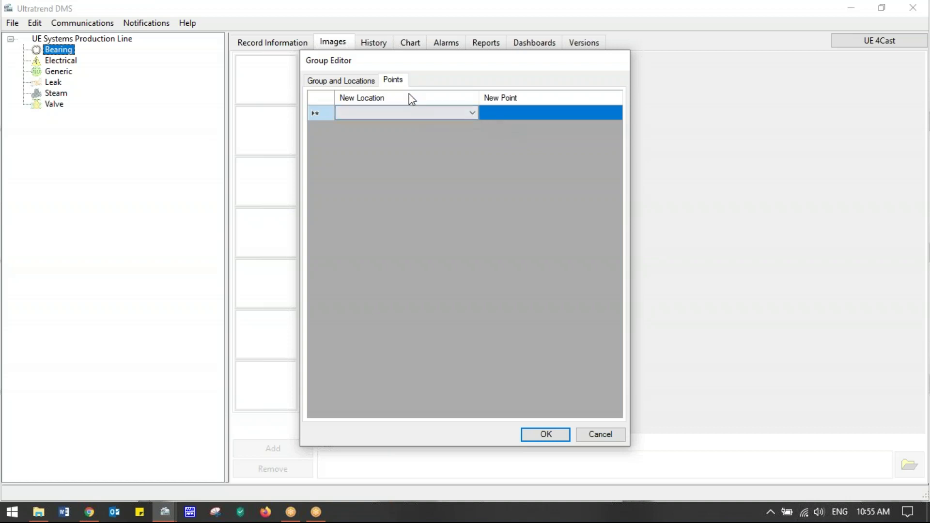
# Add points INB, OTB, PIB and POB to Motor 1.
pyautogui.click(473, 114)
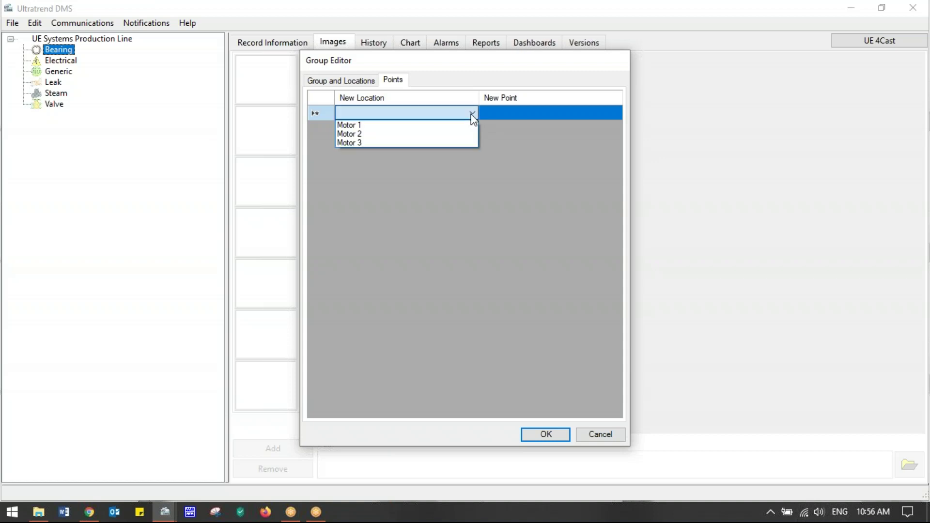
pyautogui.click(430, 125)
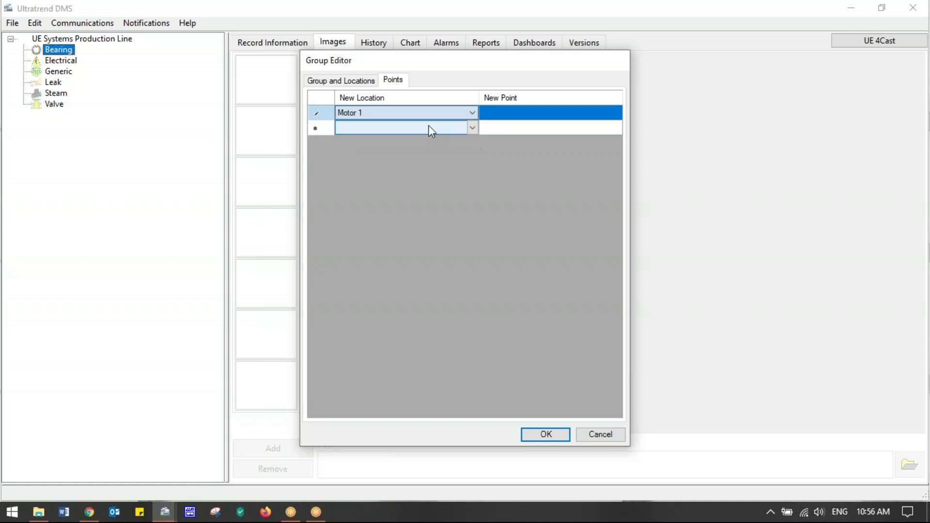
pyautogui.click(511, 112)
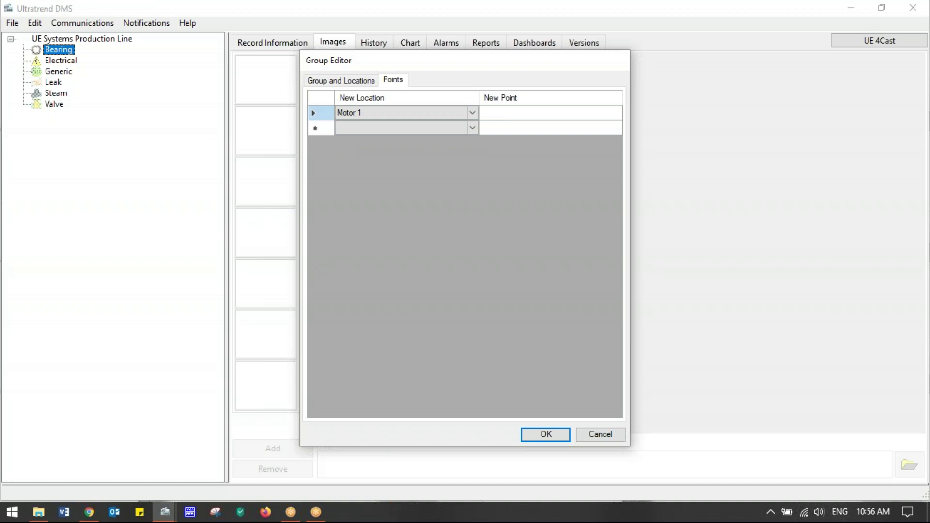
pyautogui.write('INB')
pyautogui.press('Return')
pyautogui.click(484, 128)
pyautogui.write('OTB')
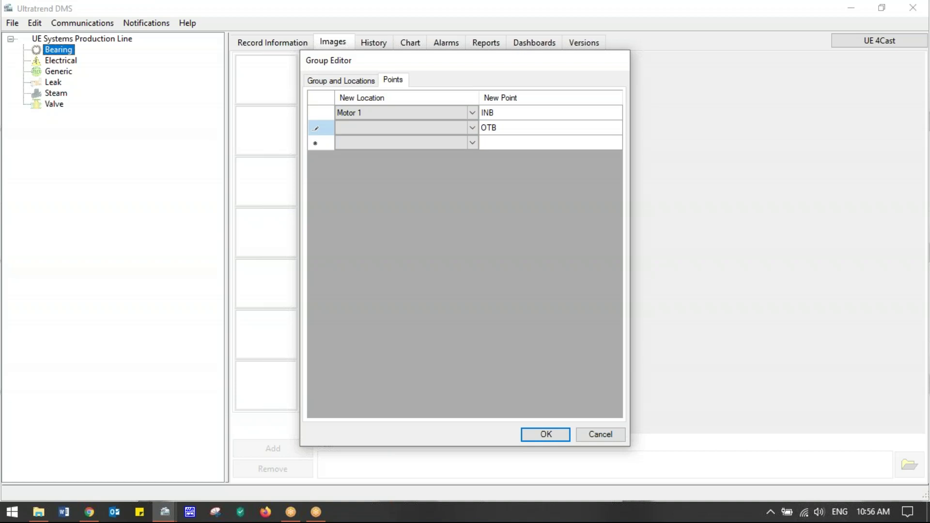
pyautogui.press('Return')
pyautogui.click(485, 143)
pyautogui.write('PIB')
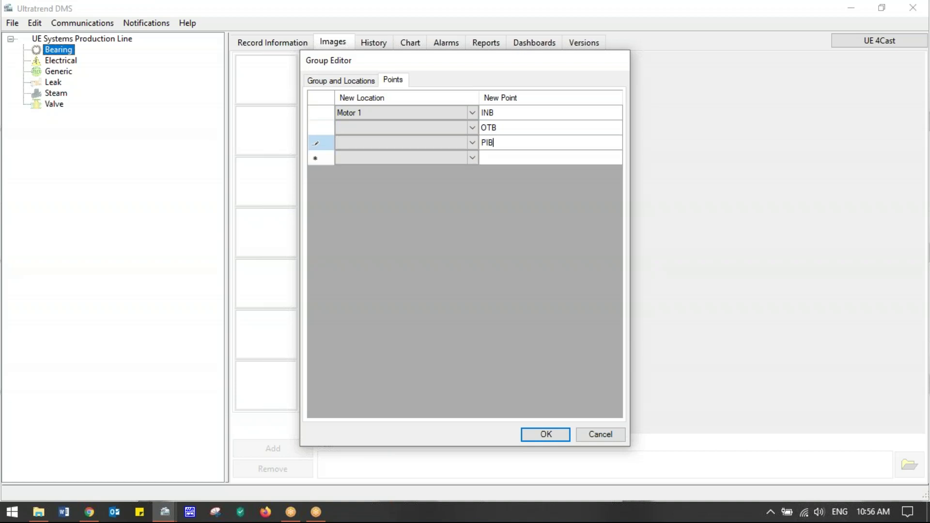
pyautogui.press('Return')
pyautogui.write('POB')
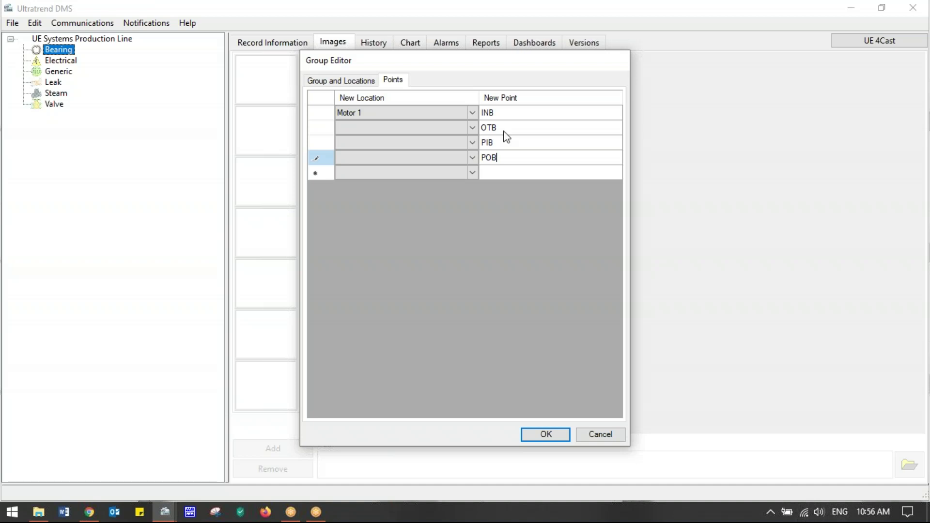
# Add points INB, OTB, PIB and POB to Motor 2.
pyautogui.click(476, 178)
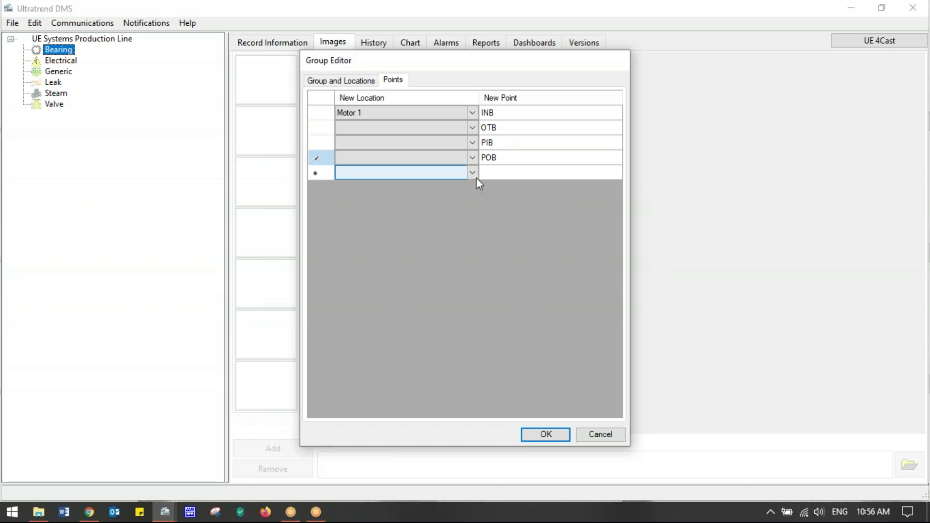
pyautogui.click(475, 177)
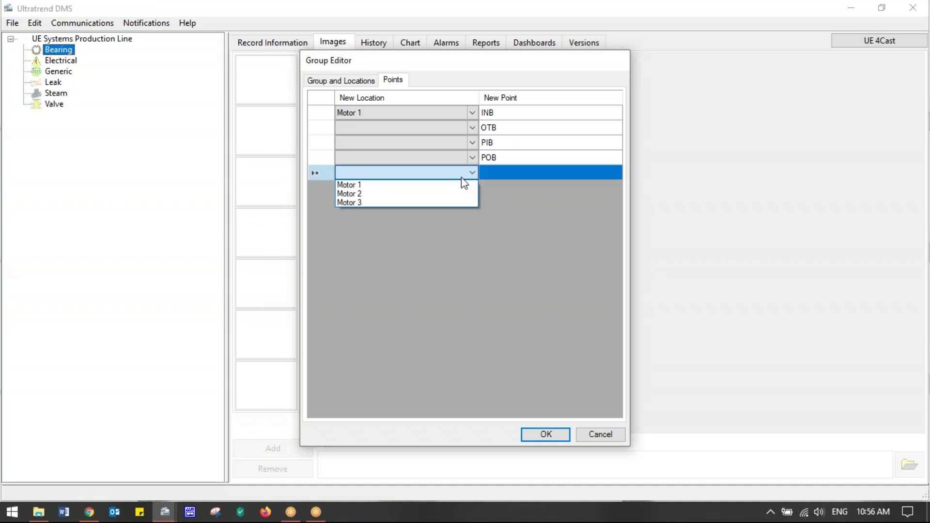
pyautogui.click(436, 193)
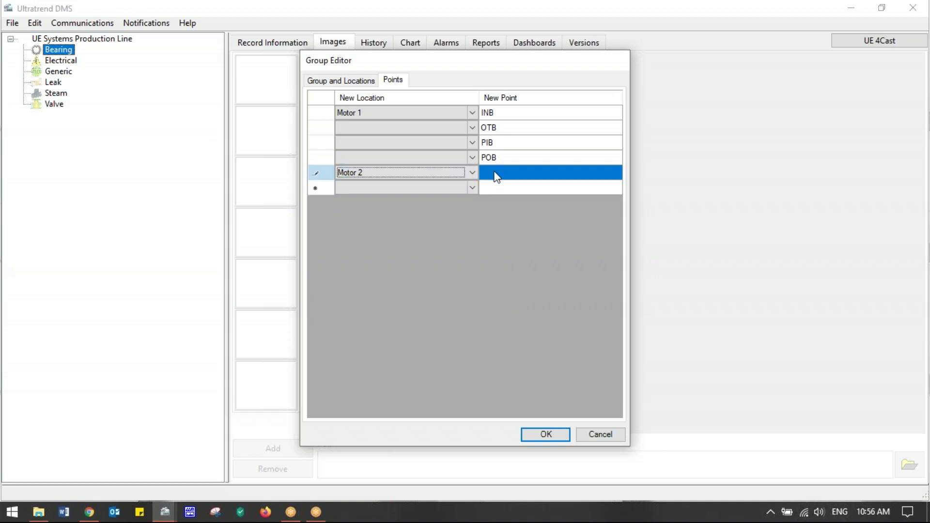
pyautogui.click(495, 174)
pyautogui.write('INB')
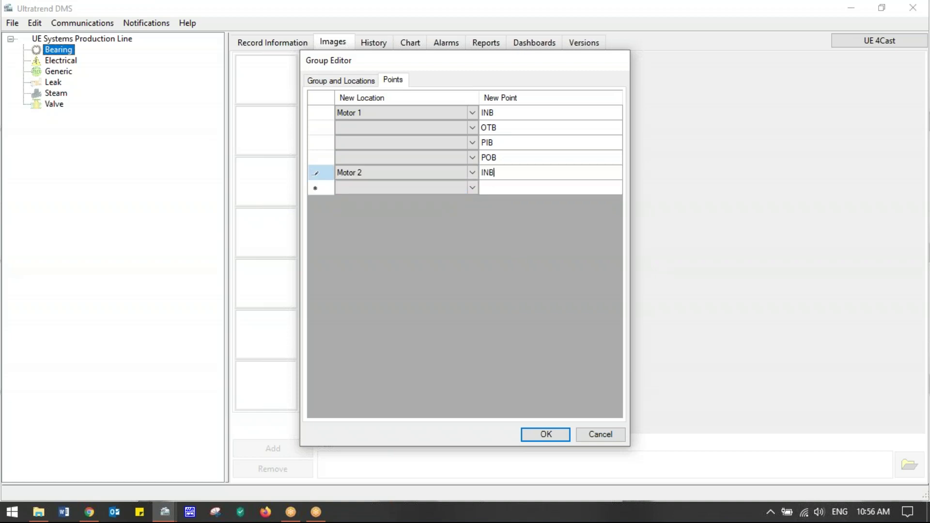
pyautogui.press('Return')
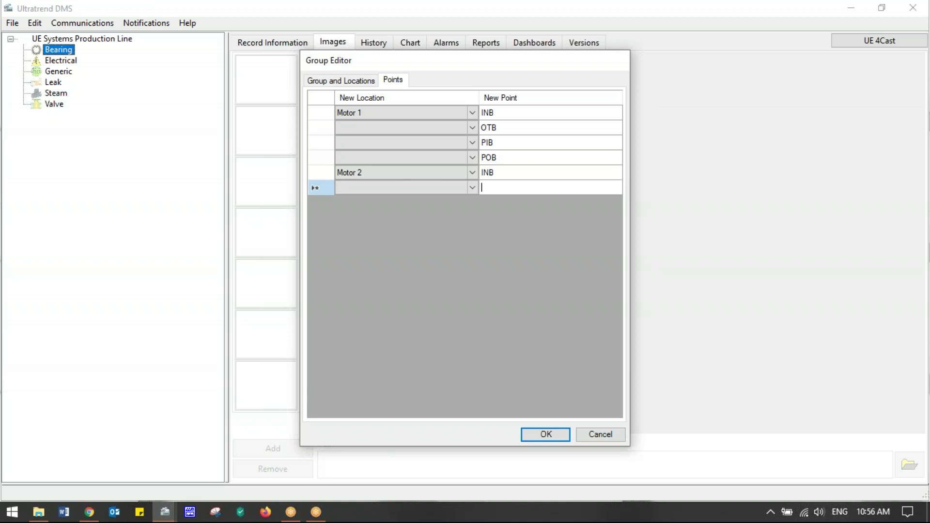
pyautogui.write('OTB')
pyautogui.press('Return')
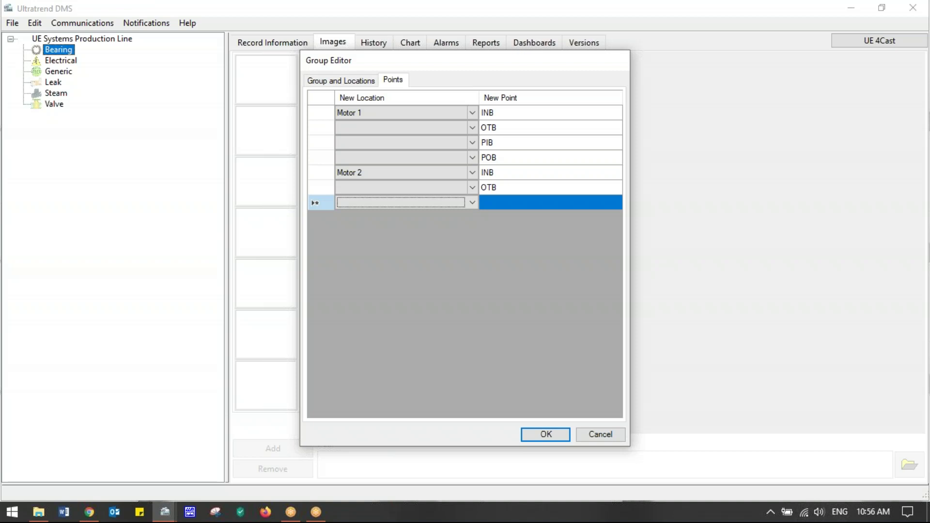
pyautogui.write('PIB')
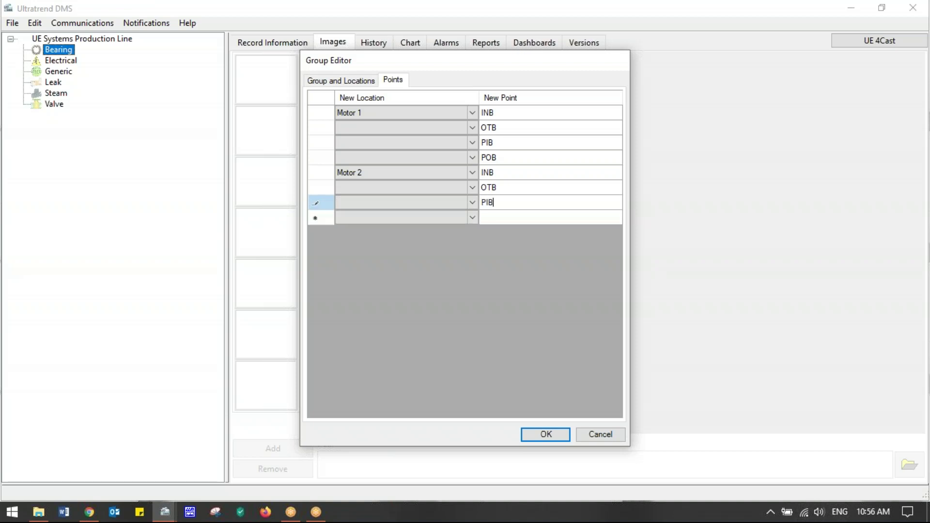
pyautogui.press('Return')
pyautogui.write('PO')
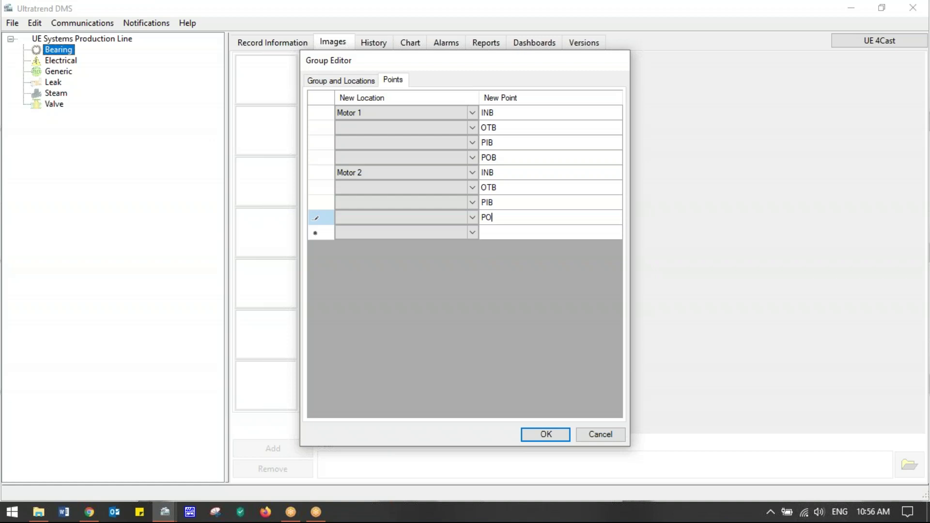
pyautogui.write('B')
pyautogui.press('Return')
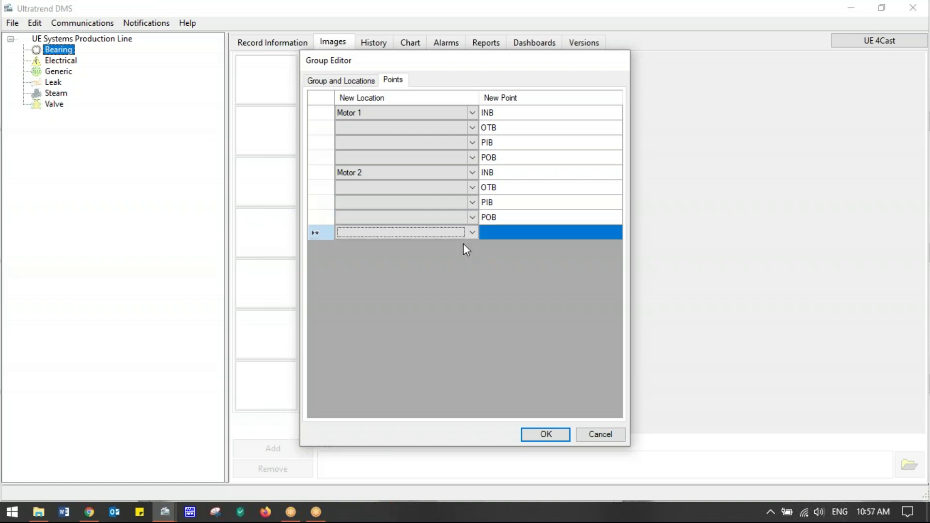
pyautogui.click(472, 233)
# Assign a new row to Motor 3 and enter its first points, INB and PIB.
pyautogui.click(472, 233)
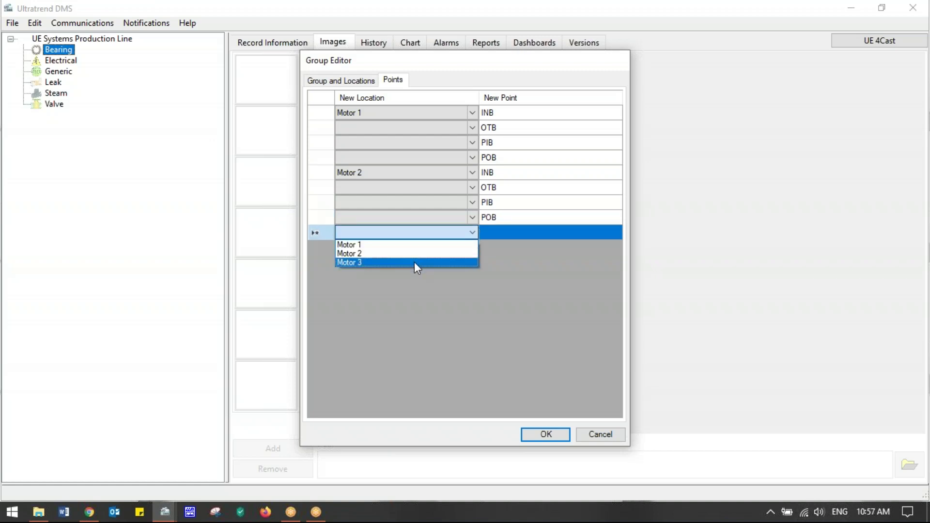
pyautogui.click(415, 261)
pyautogui.click(489, 233)
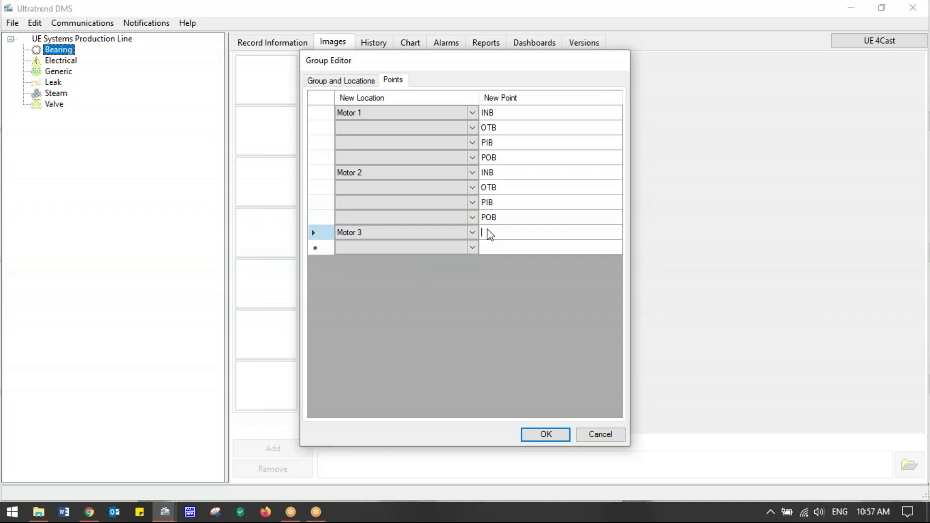
pyautogui.write('INB')
pyautogui.press('Return')
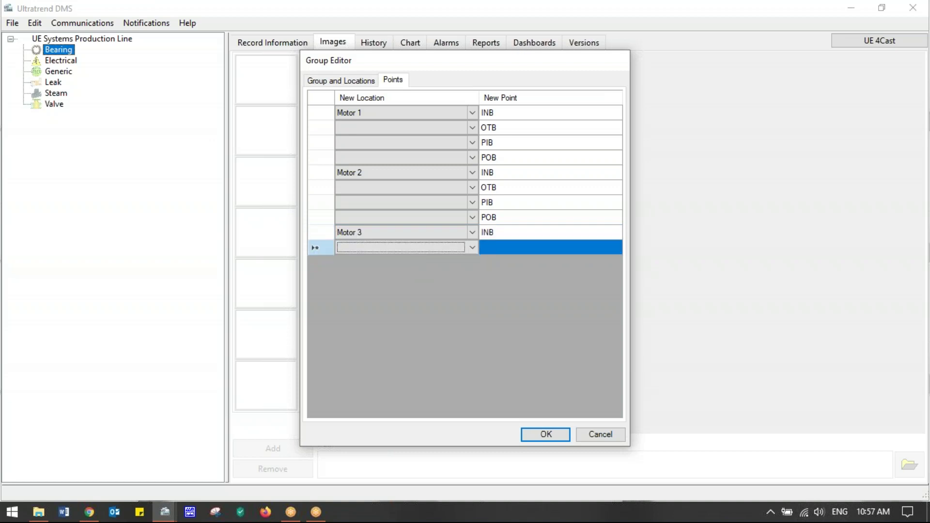
pyautogui.click(489, 247)
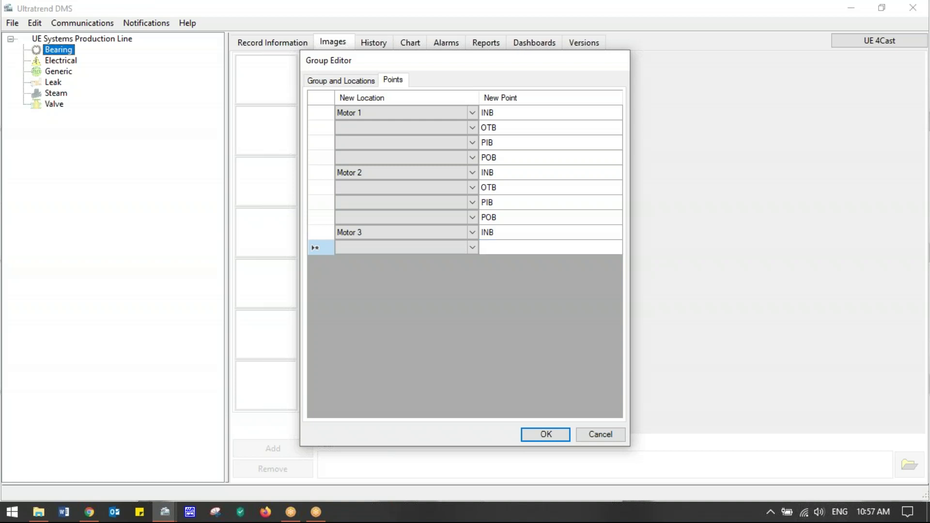
pyautogui.write('PIB')
pyautogui.press('Return')
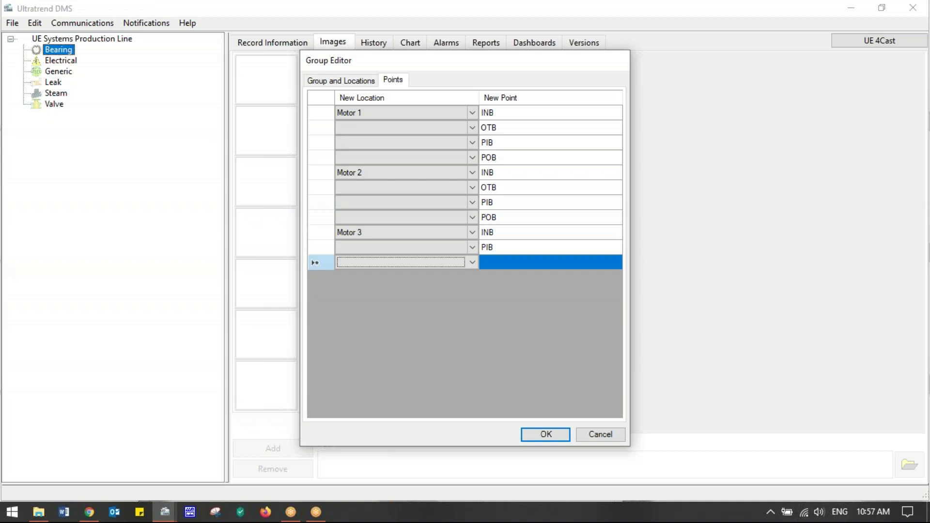
# Correct Motor 3's points to the order INB, OTB, PIB, POB.
pyautogui.click(489, 262)
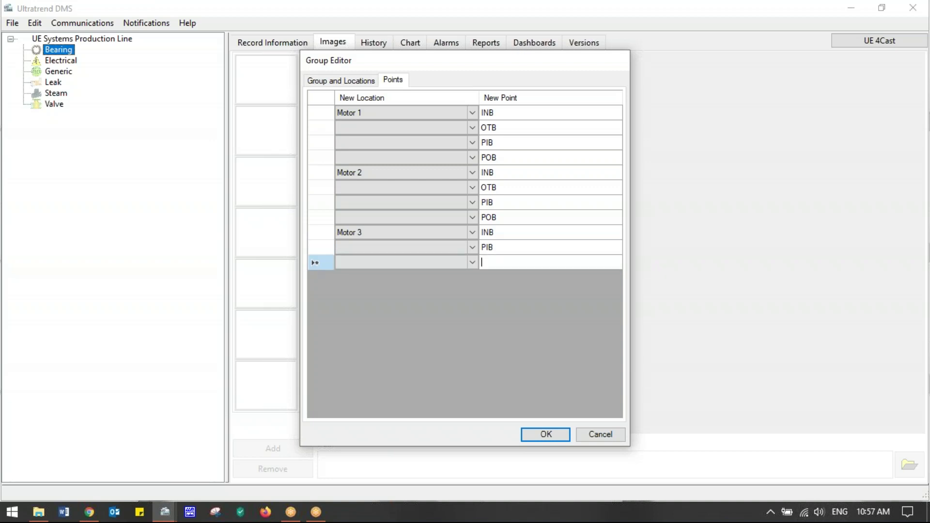
pyautogui.write('POB')
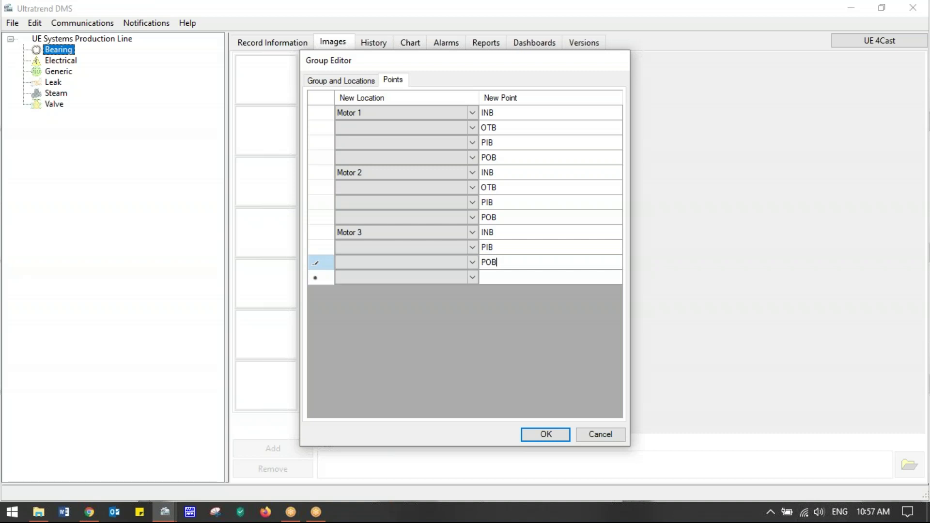
pyautogui.click(498, 249)
pyautogui.write('OTB')
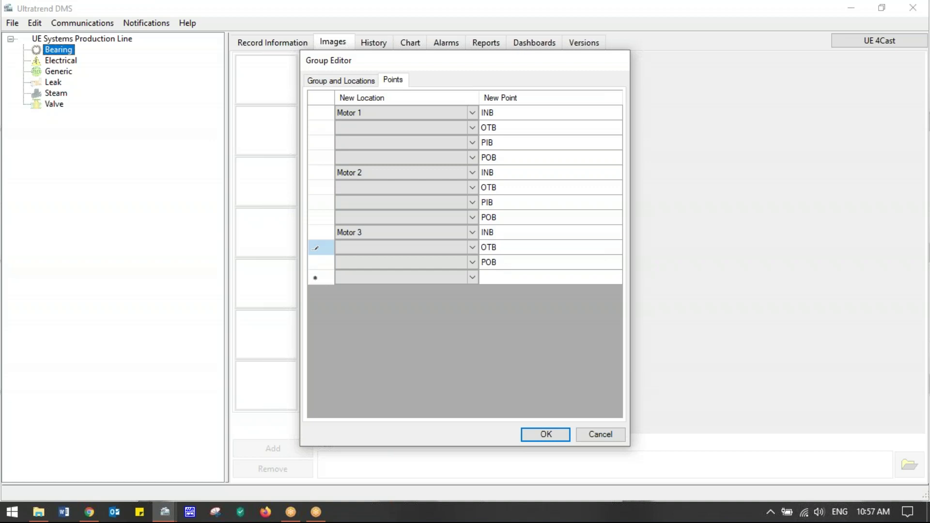
pyautogui.press('Return')
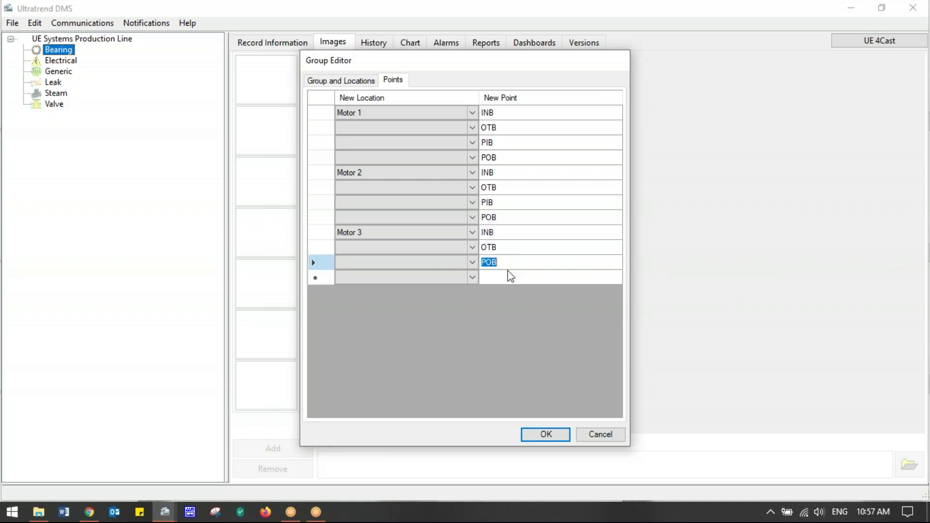
pyautogui.write('PIB')
pyautogui.press('Return')
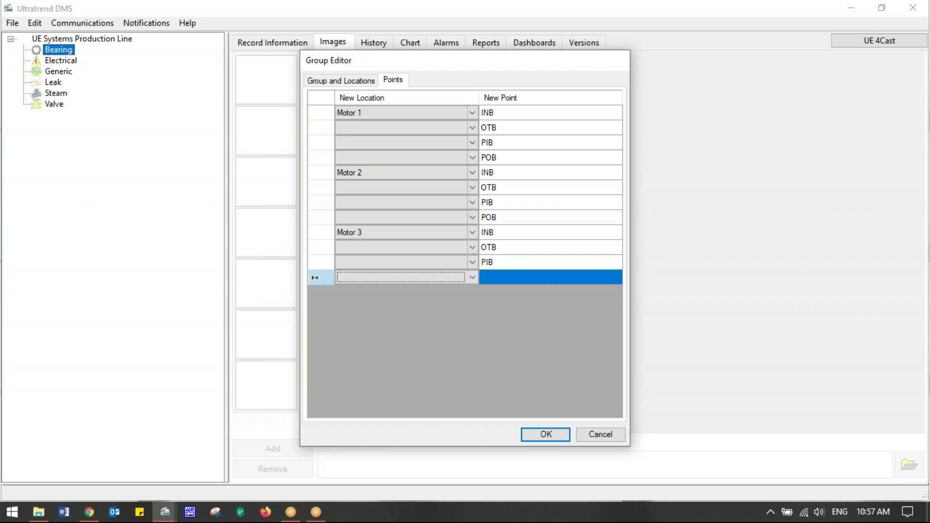
pyautogui.click(497, 282)
pyautogui.write('POB')
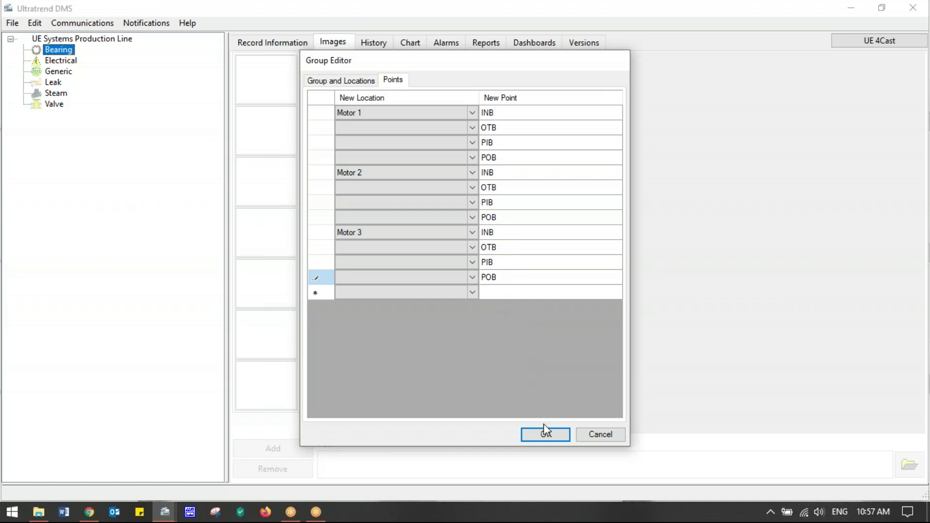
# Confirm the Group Editor to save the Ultraprobe 15000 route and its points.
pyautogui.click(545, 436)
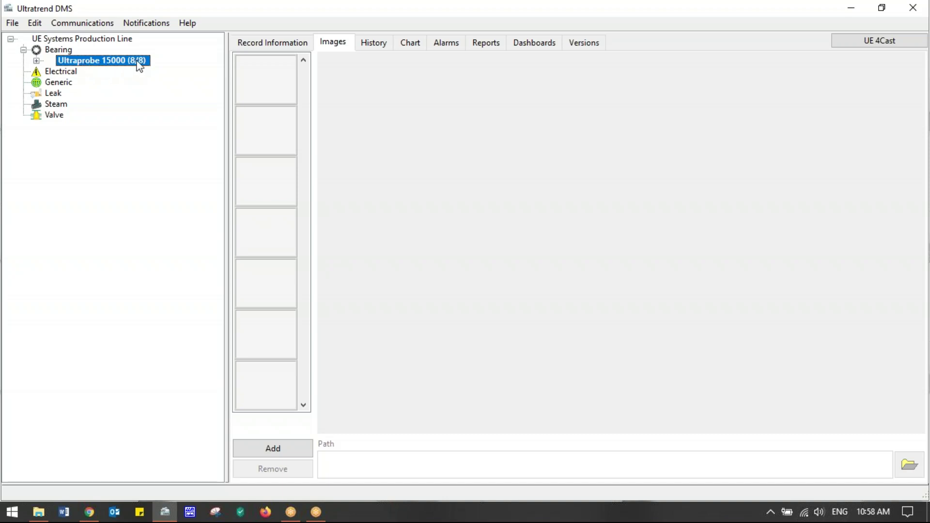
# Expand Ultraprobe 15000 and Motors 1, 2 and 3 to reveal points 001–012.
pyautogui.click(36, 61)
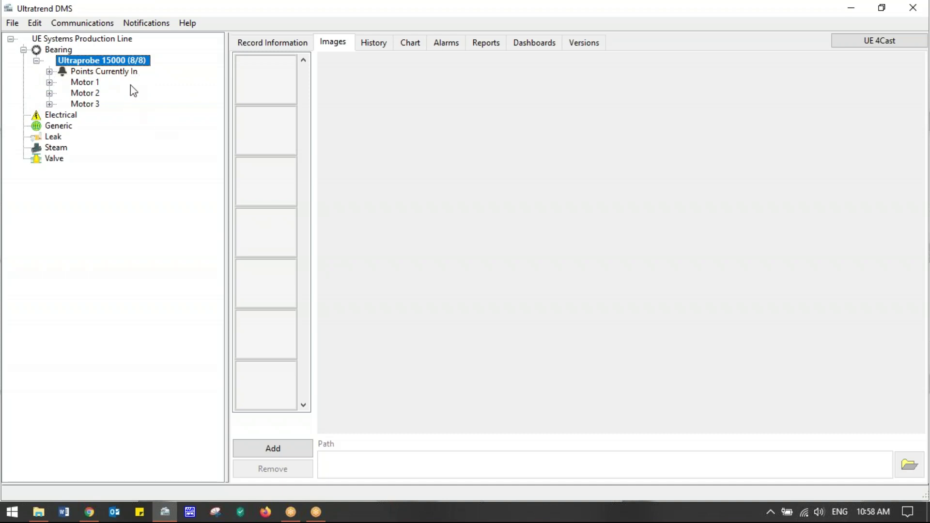
pyautogui.click(49, 83)
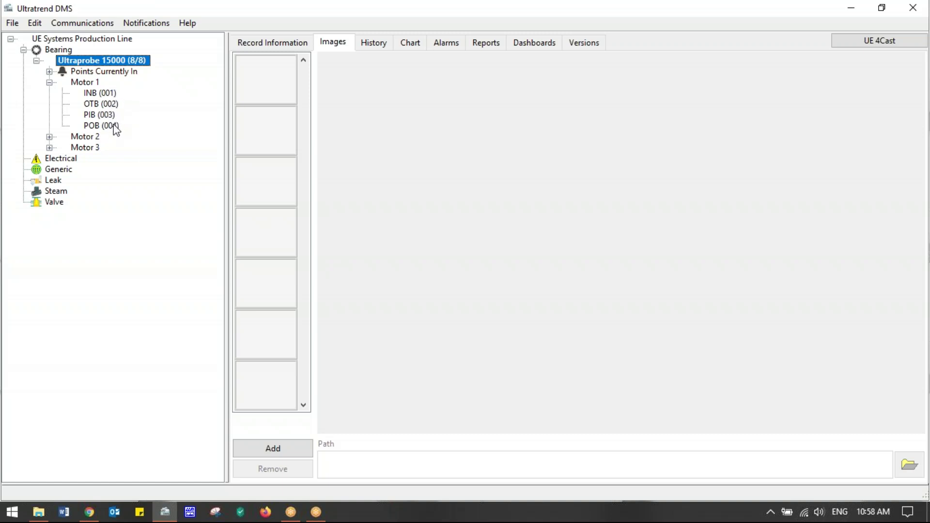
pyautogui.click(50, 137)
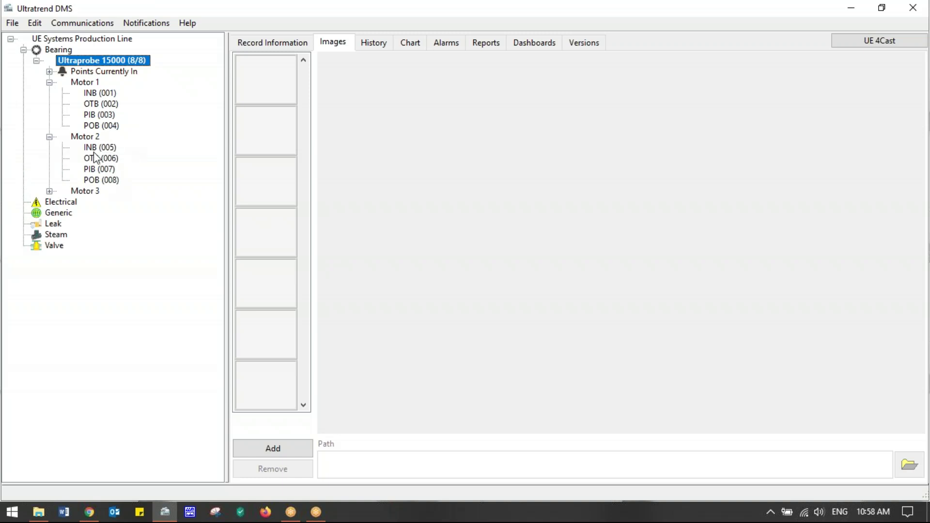
pyautogui.click(49, 191)
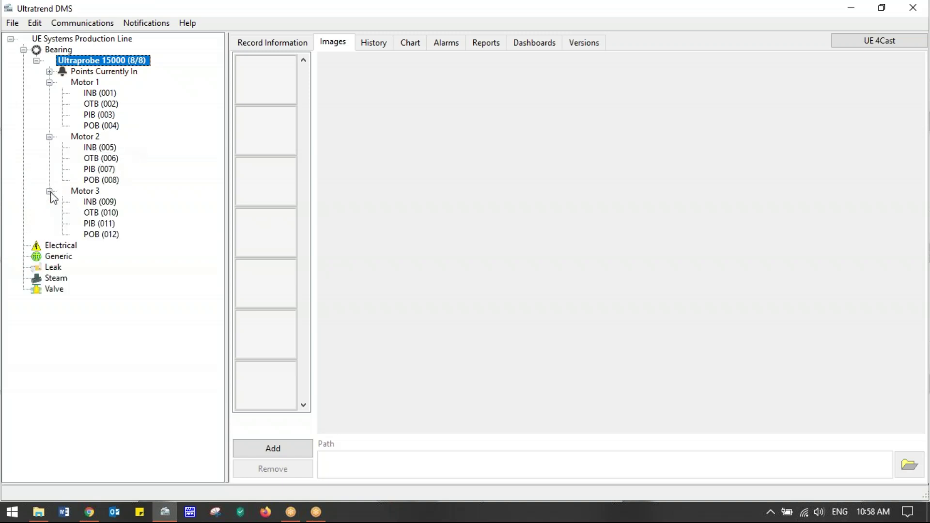